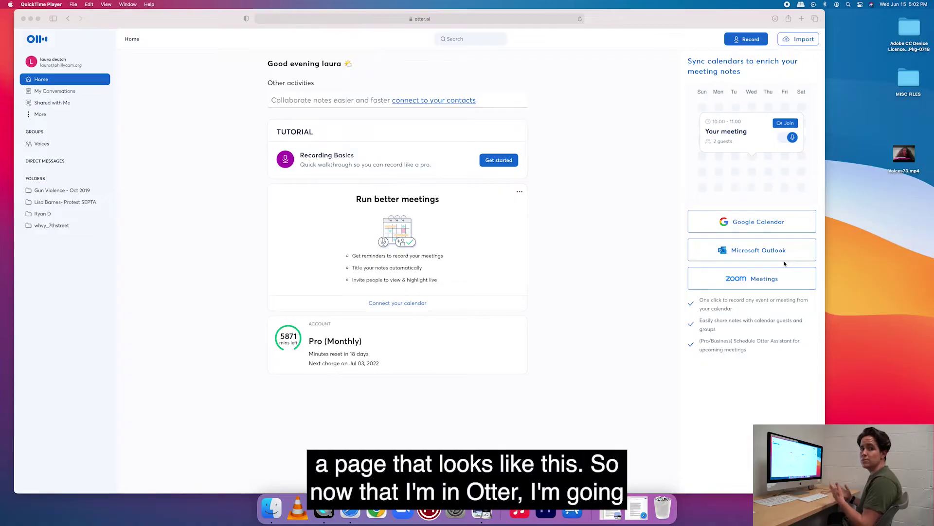
Import Voices73.mp4 from the Desktop into Otter.ai and upload it for transcription
click(800, 43)
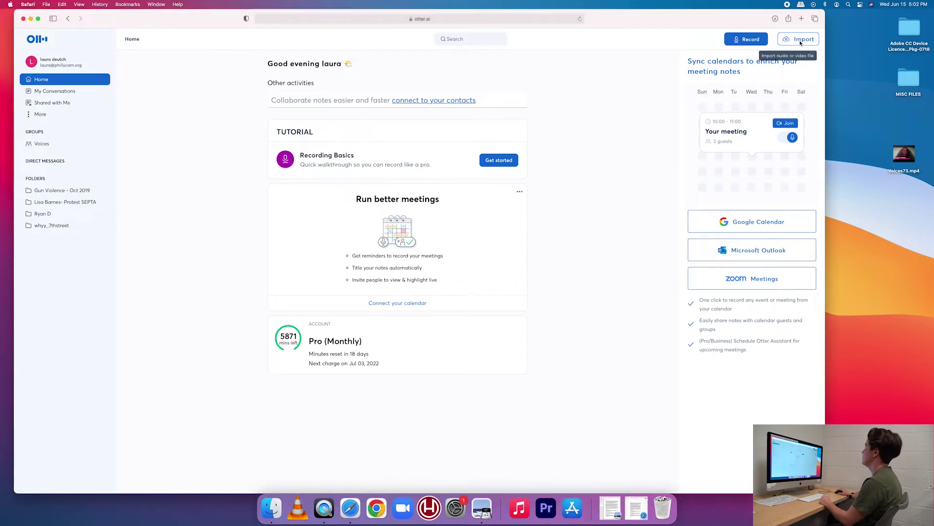
click(801, 43)
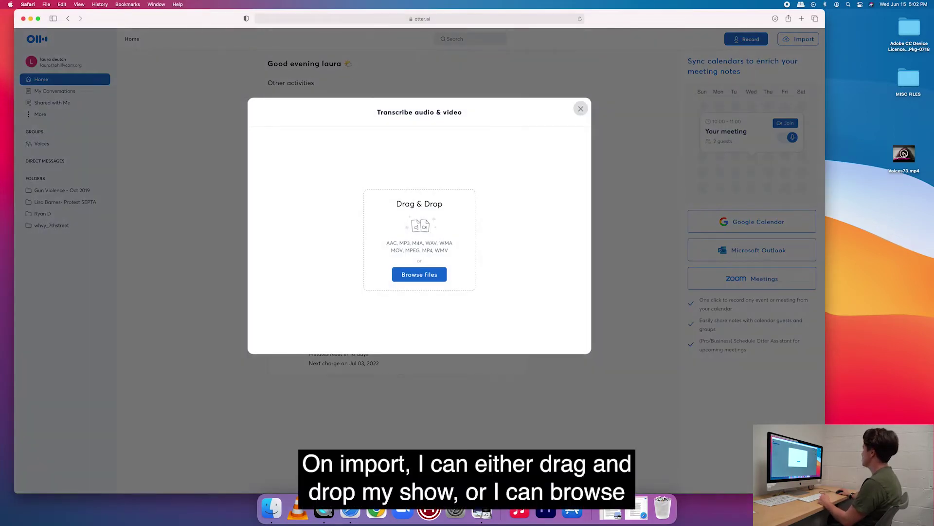
drag(905, 159, 594, 217)
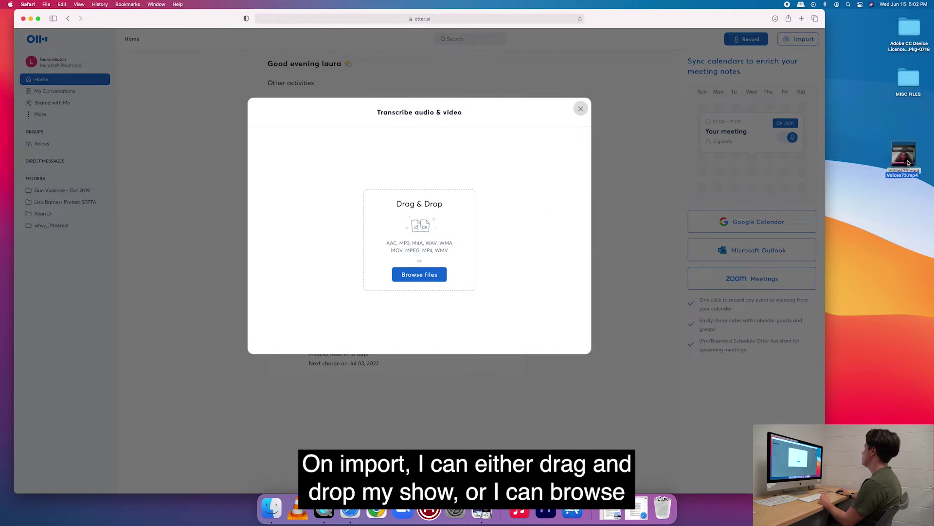
click(417, 275)
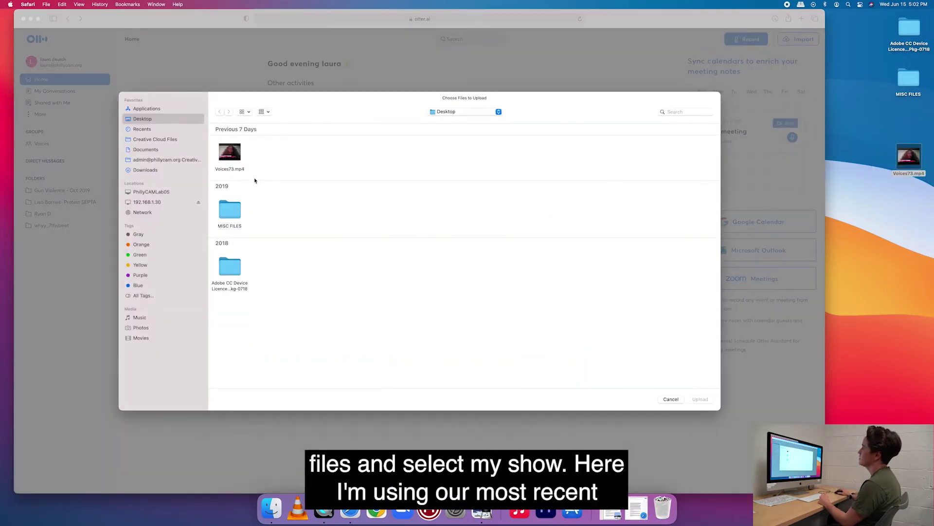
click(229, 151)
click(709, 402)
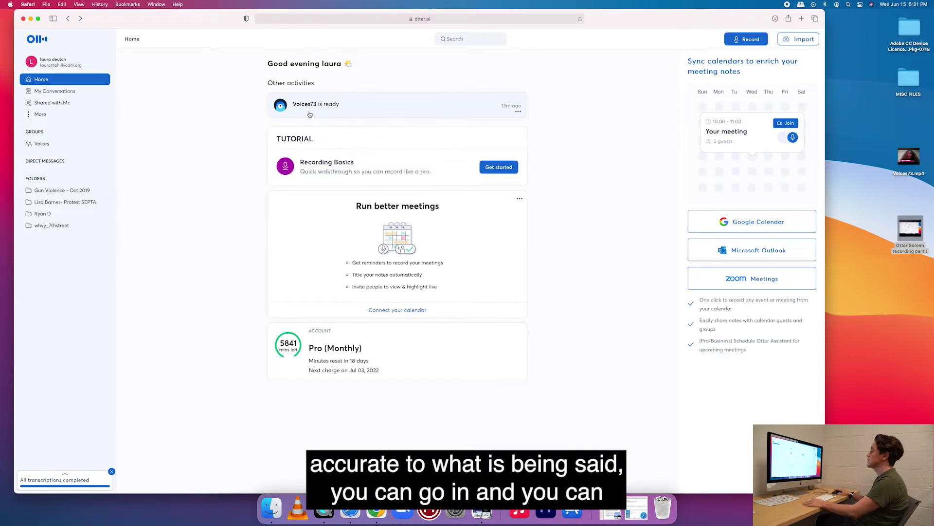
Open the ready Voices73 transcript and put it into Edit mode
click(310, 114)
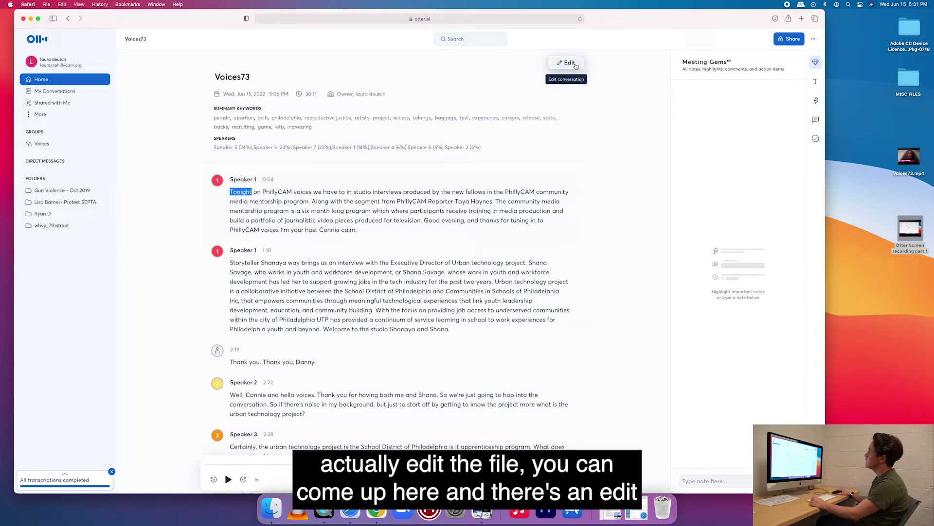
click(576, 66)
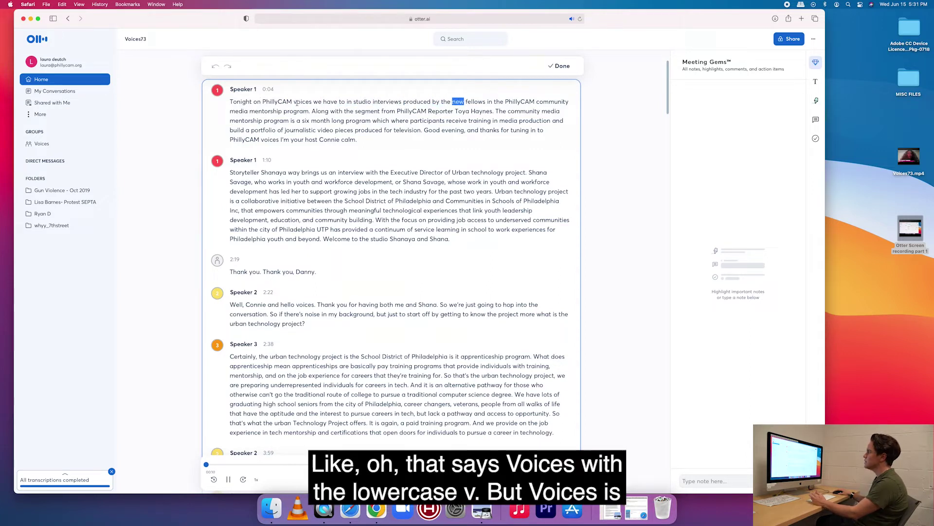
Capitalise the show name 'Voices' in the transcript's first line
click(298, 104)
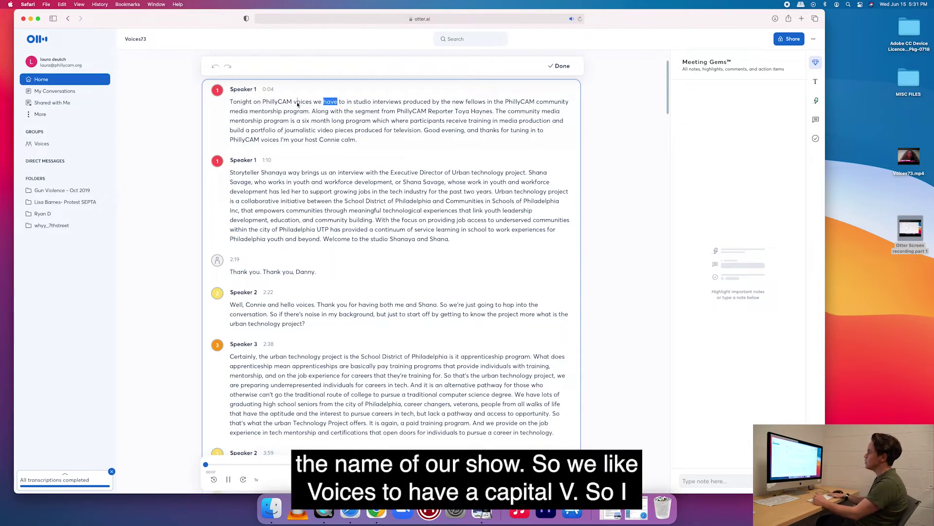
key(BackSpace)
text(V)
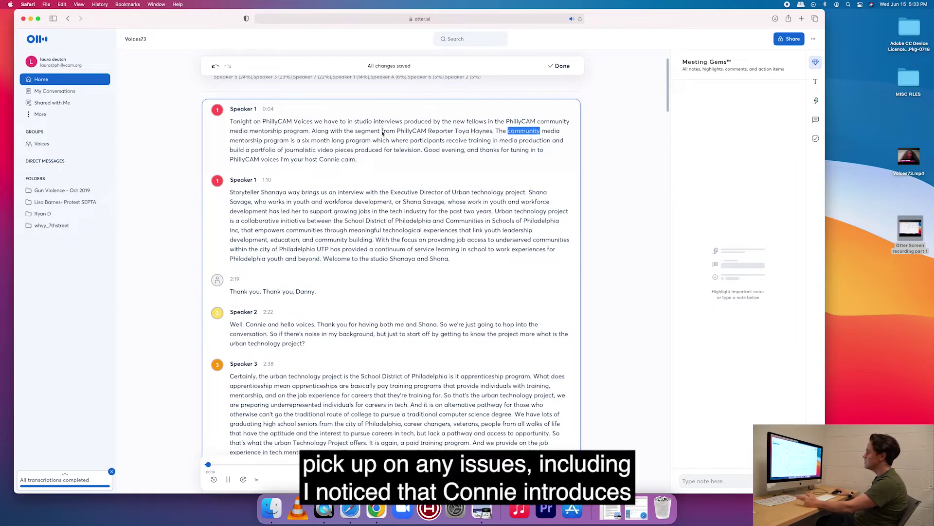
Correct the host's misheard surname after replaying the audio, then return to the transcript top
click(280, 160)
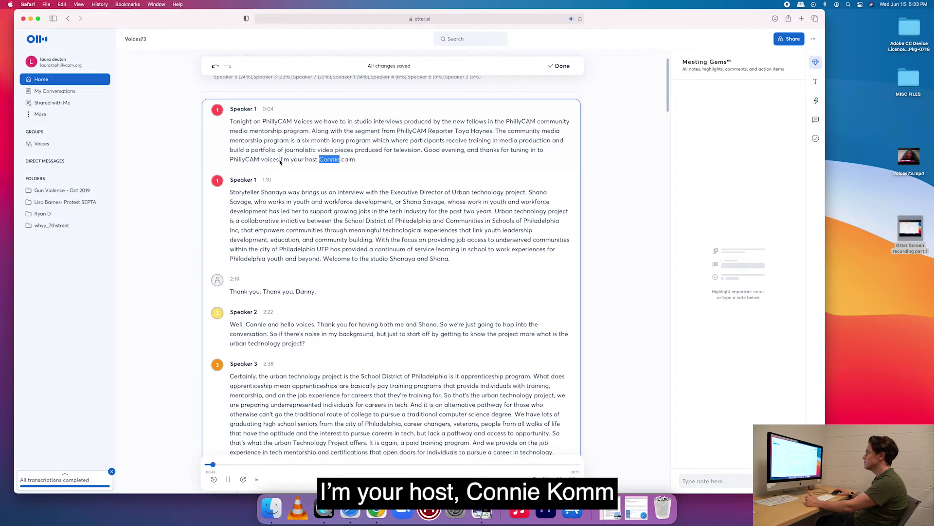
key(ctrl+space)
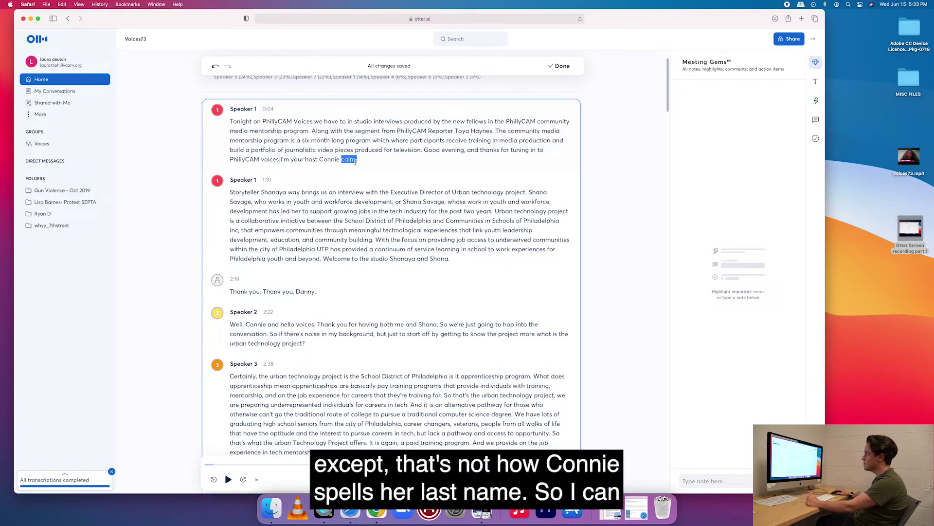
key(BackSpace)
key(BackSpace)
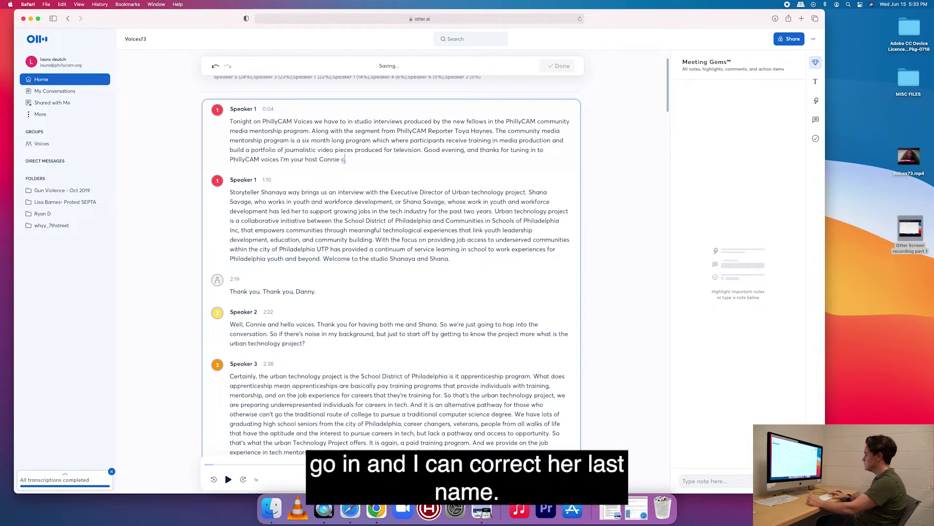
text(mm)
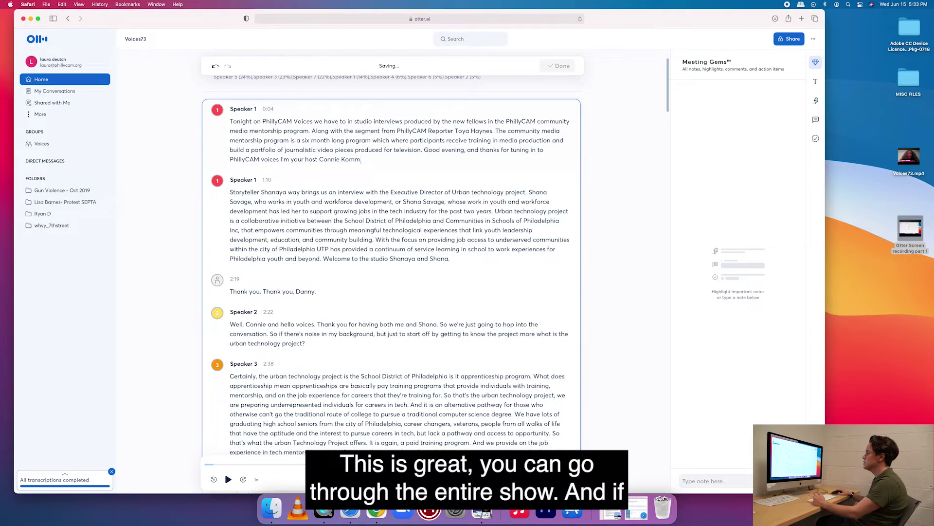
scroll(390, 405, down, 2)
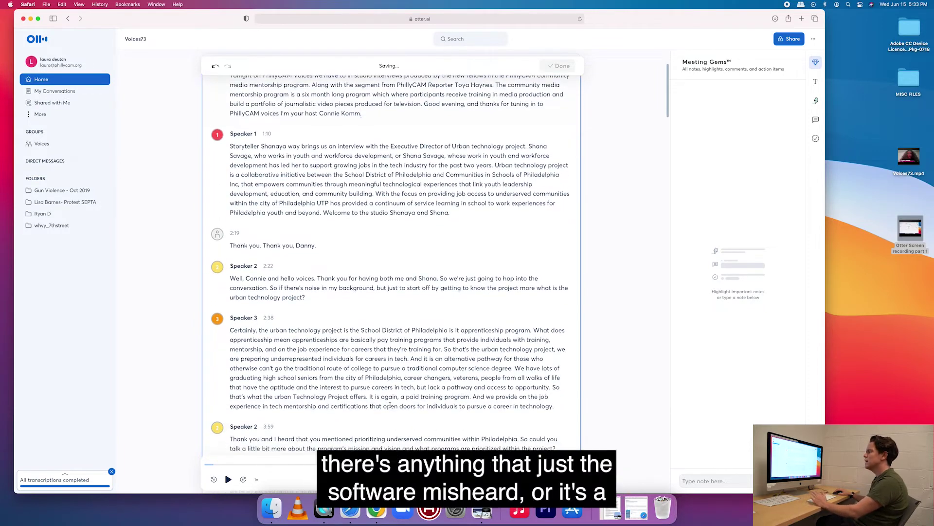
scroll(390, 405, down, 2)
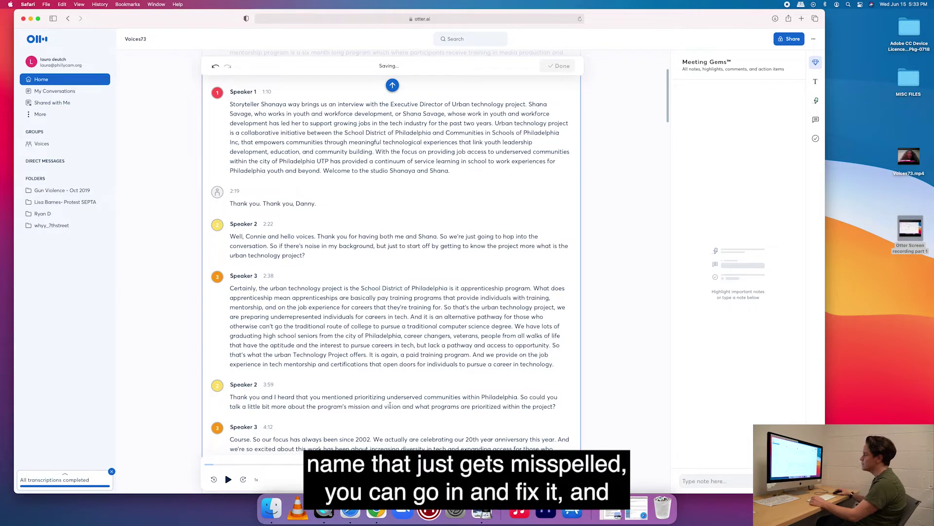
scroll(390, 406, down, 1)
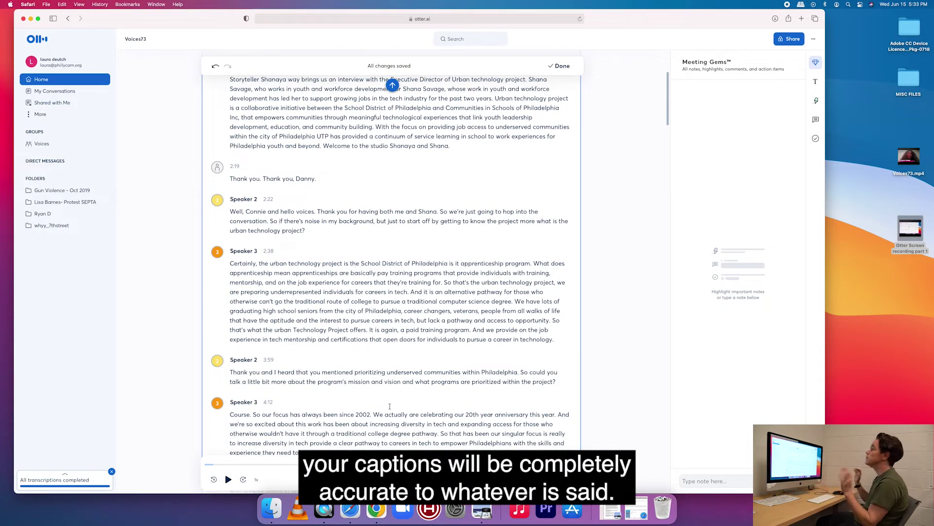
scroll(389, 406, up, 3)
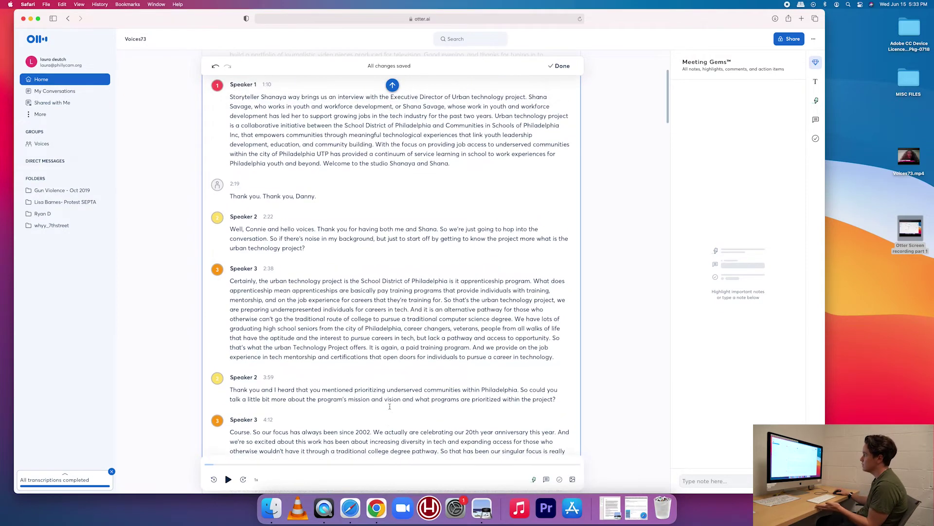
scroll(389, 406, up, 10)
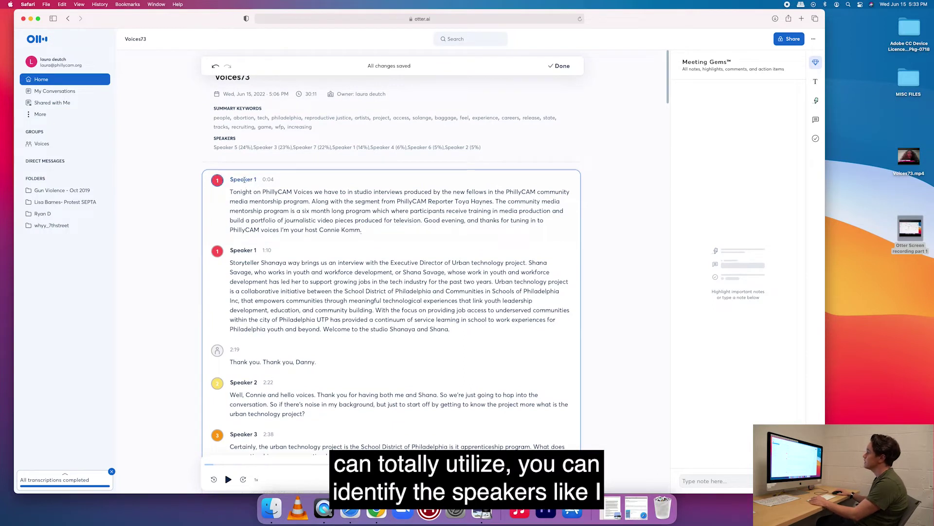
Tag Speaker 1 with the host's name from the Suggested Speakers list
click(245, 187)
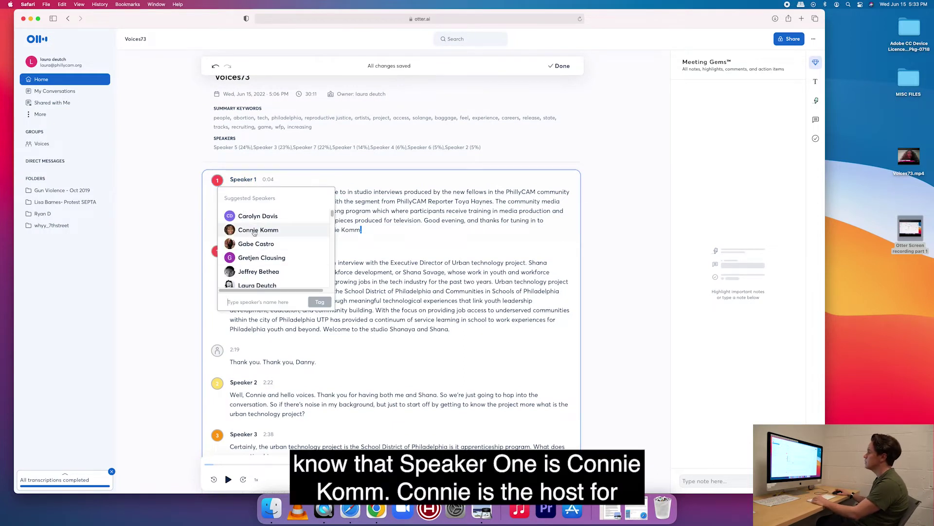
click(254, 230)
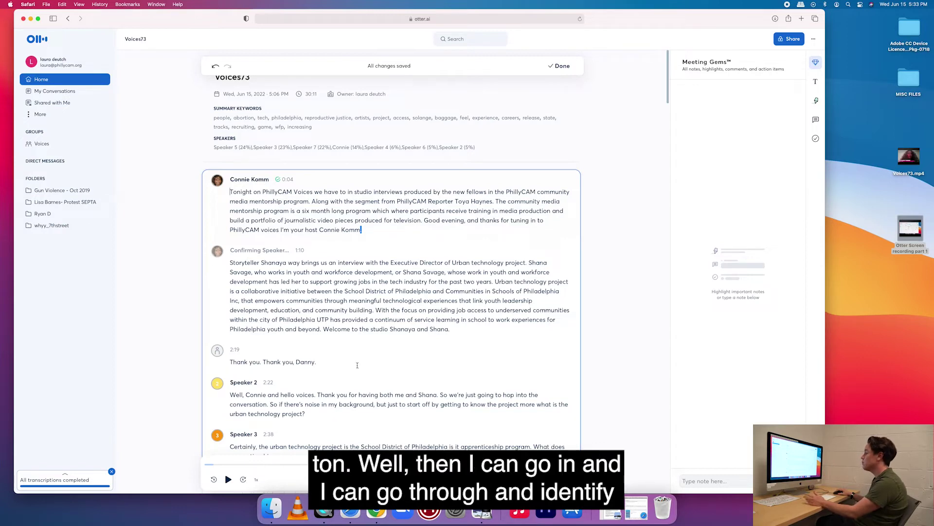
scroll(275, 387, down, 3)
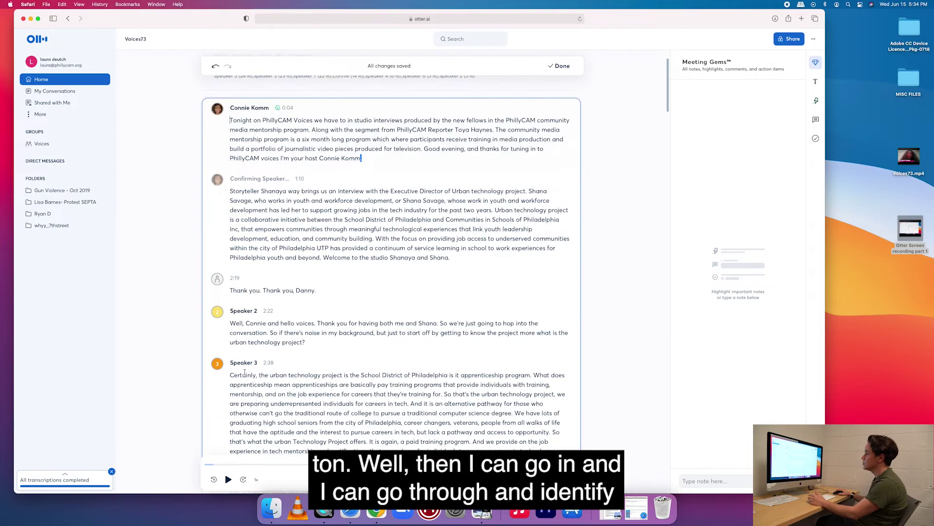
scroll(264, 362, up, 3)
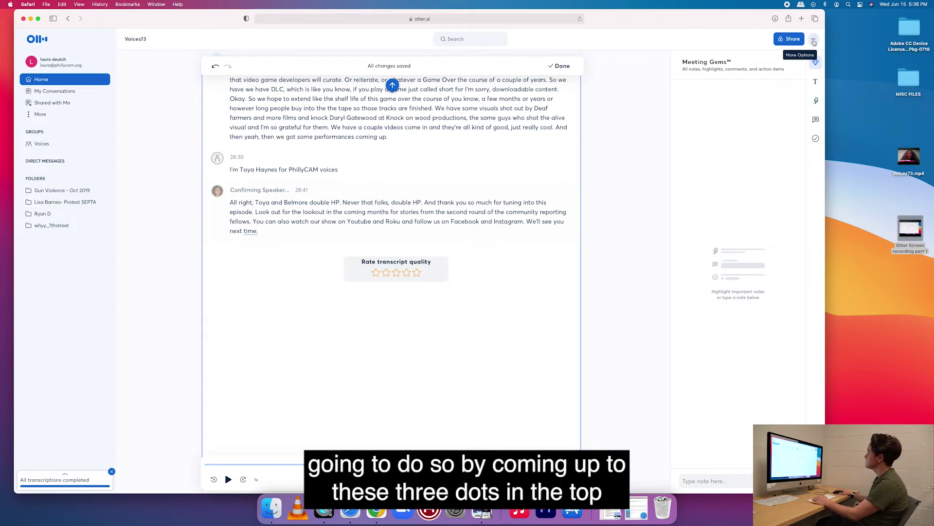
Open the Export dialog for the Voices73 conversation from More Options
click(814, 41)
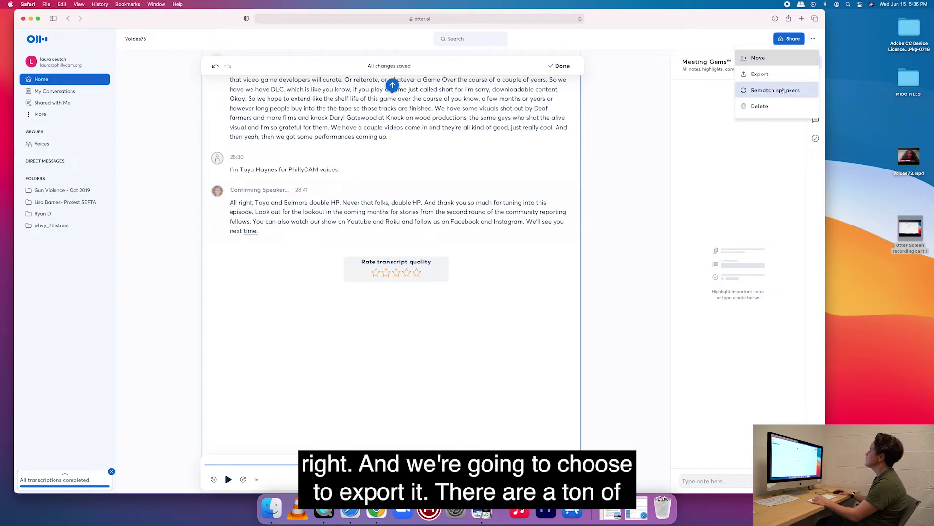
click(782, 78)
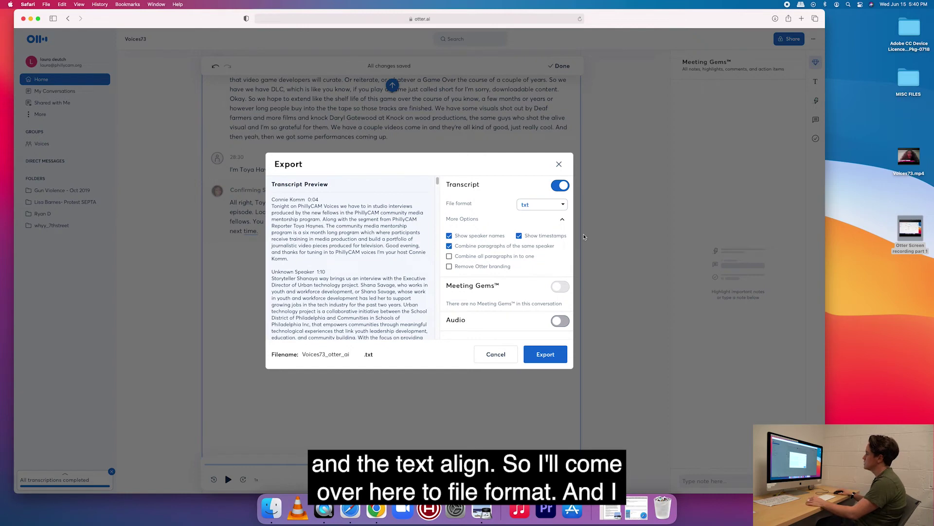
Set the export file format to srt with Show speaker names unchecked
click(529, 205)
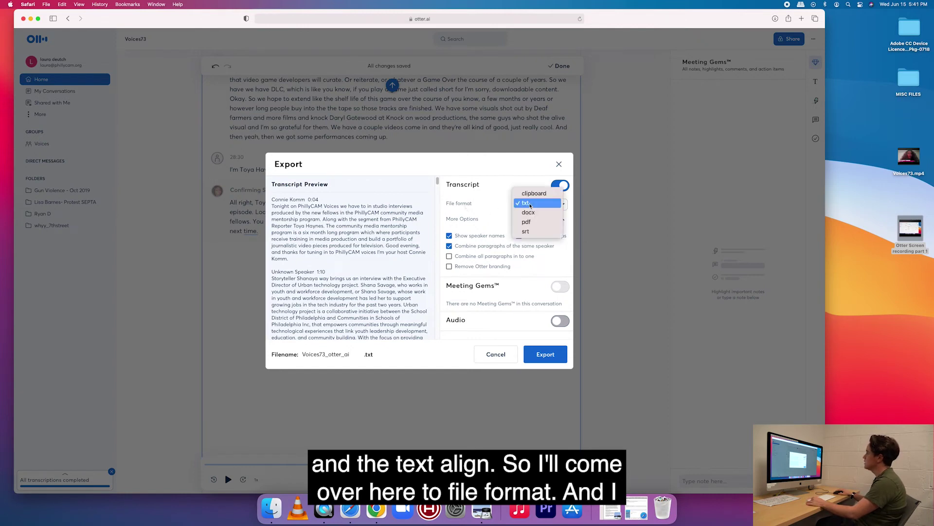
click(530, 232)
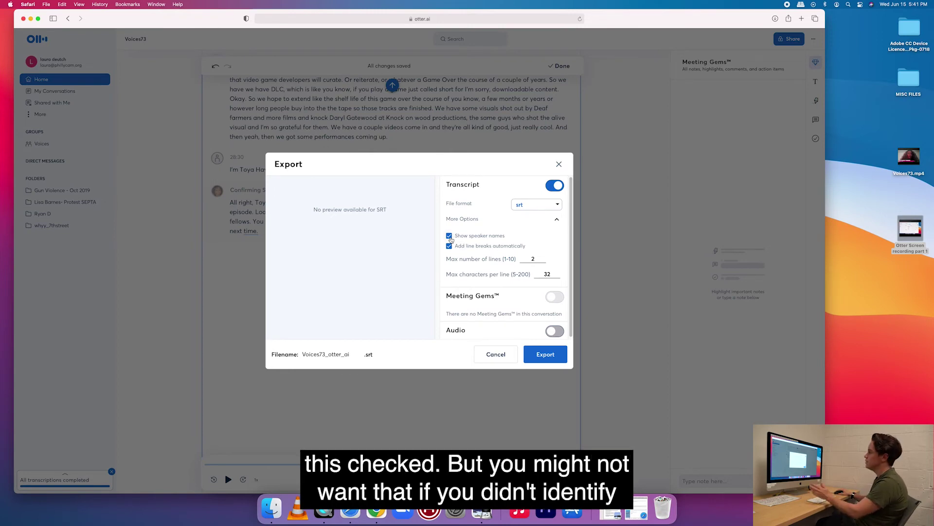
click(450, 237)
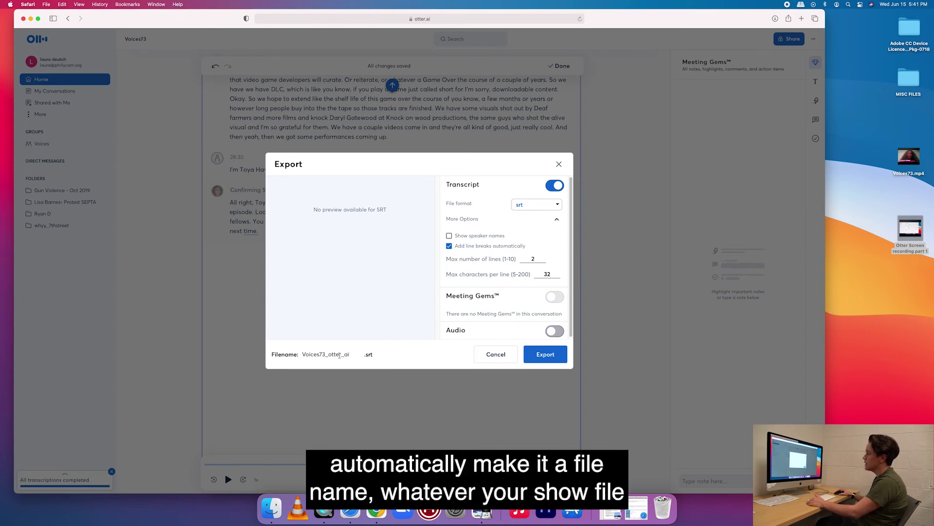
Trim '_otter_ai' from the filename, export Voices73.srt and allow the browser download
mouse_move(326, 355)
mouse_down()
mouse_move(300, 355)
mouse_move(353, 355)
mouse_move(326, 355)
mouse_up()
click(354, 354)
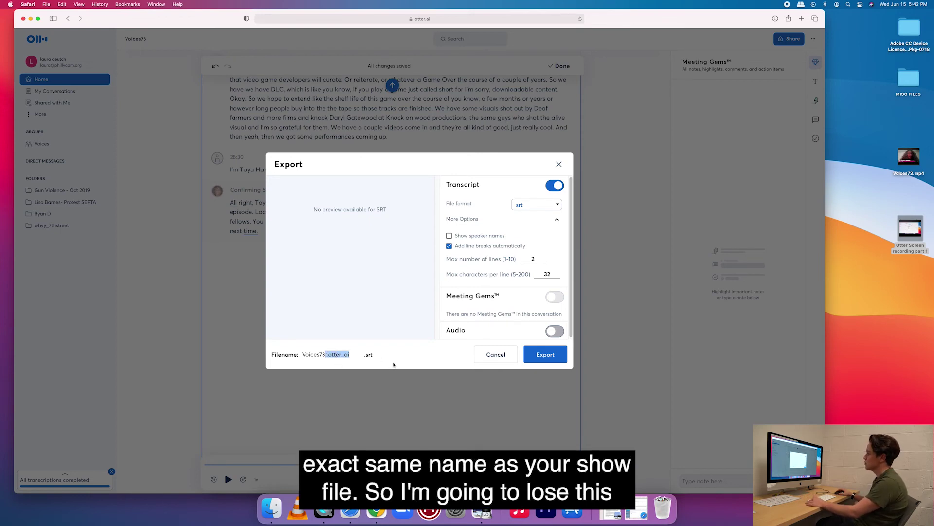
key(BackSpace)
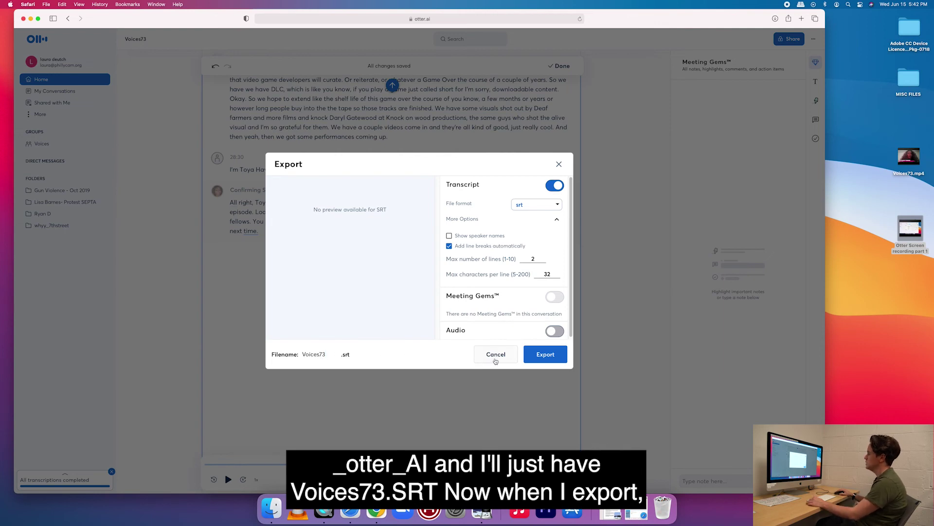
click(540, 356)
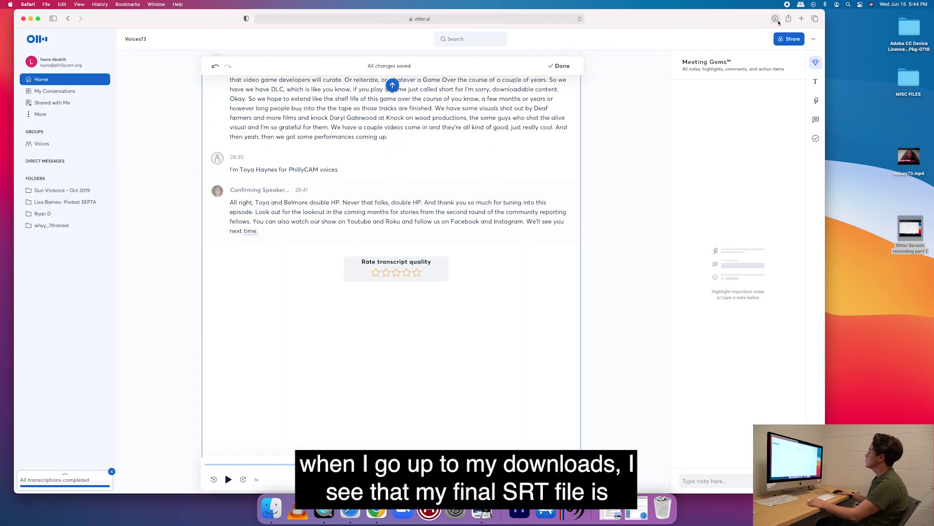
click(777, 21)
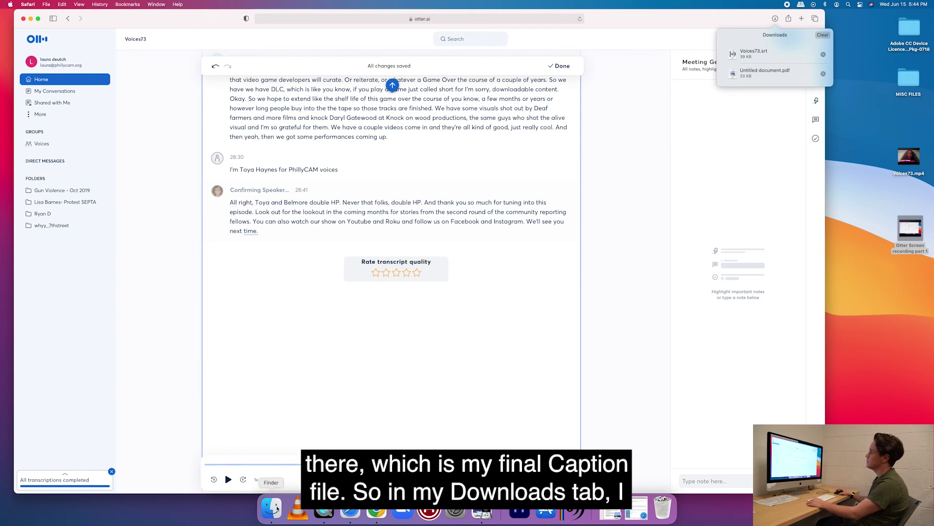
click(272, 508)
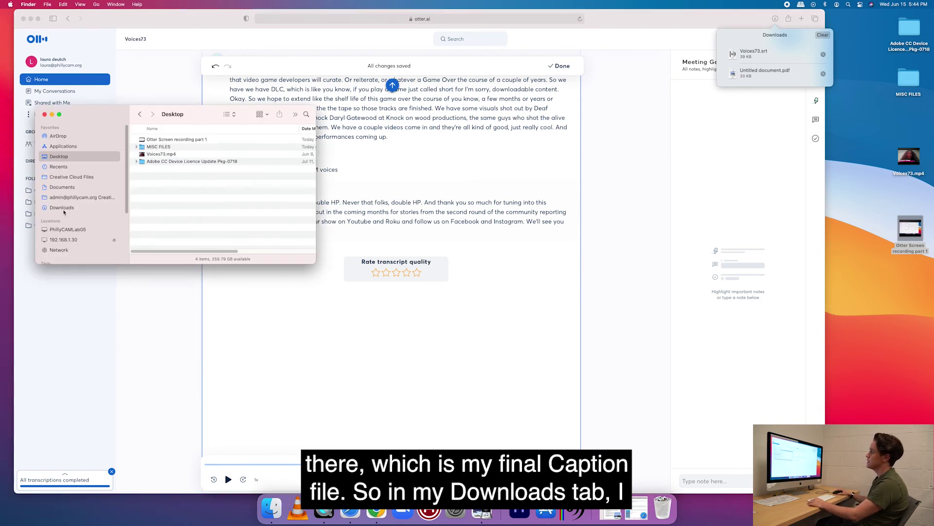
Select Voices73.srt in Finder's Downloads folder
click(61, 208)
click(172, 148)
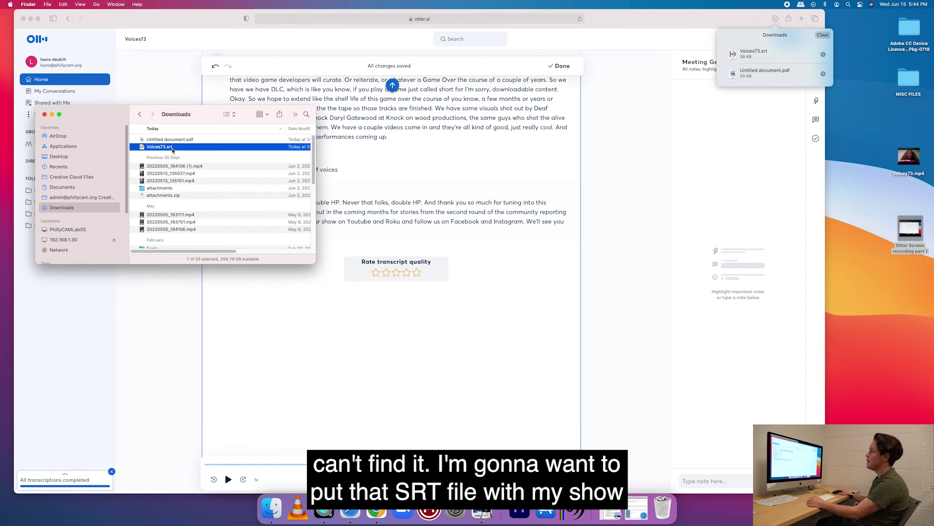